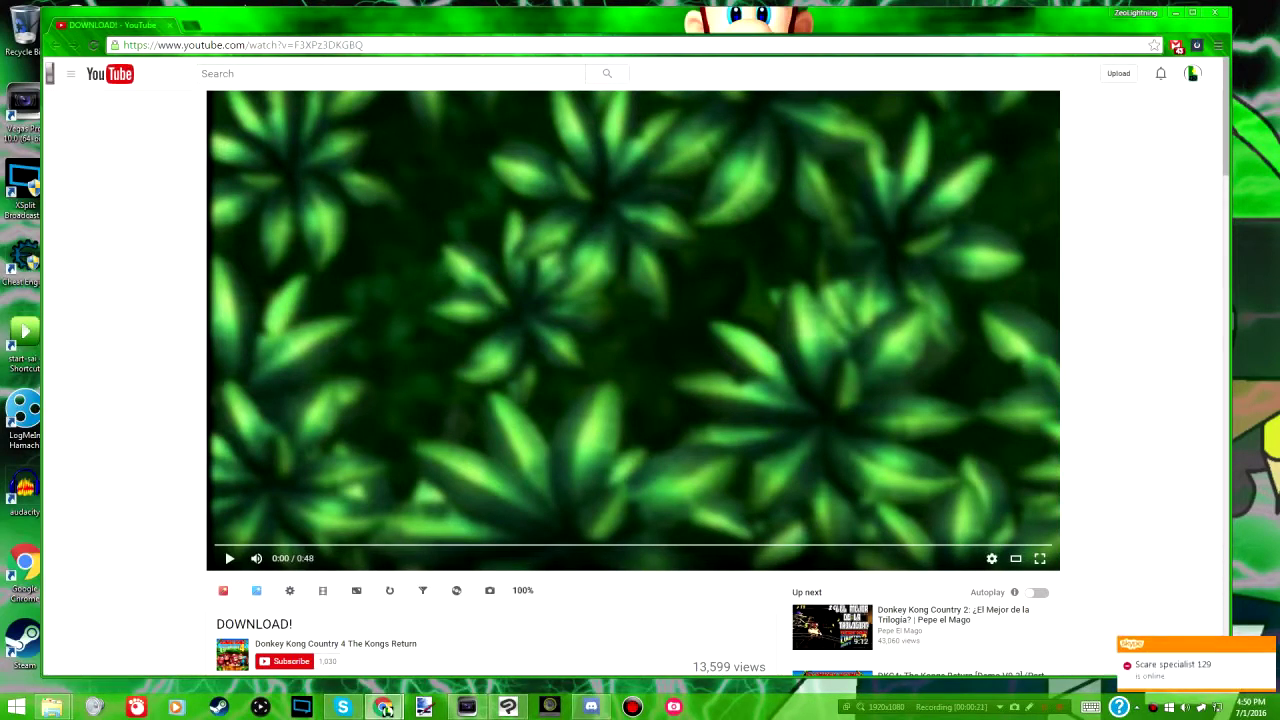
# Step: Download the Donkey Kong Country 4 The Kongs Return - Demo v0.3 archive from the PetaDisk link in the video description
pyautogui.scroll(-4, 633, 380)
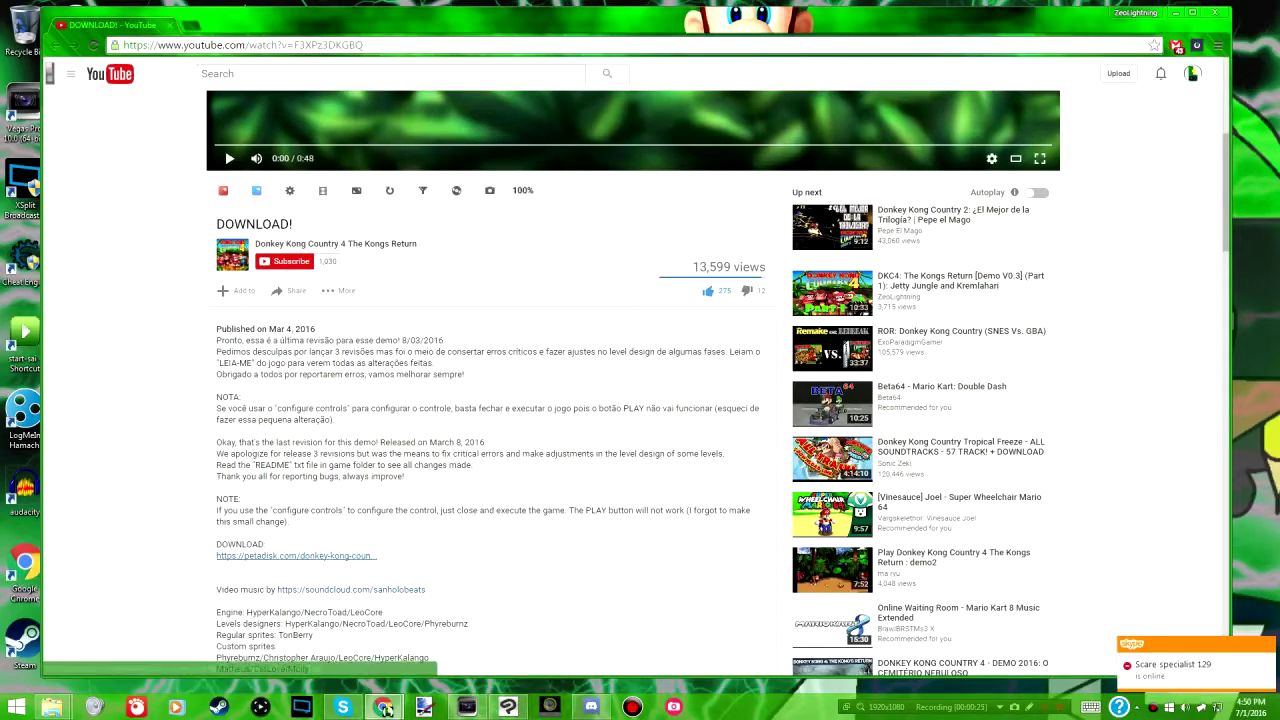
pyautogui.click(300, 556)
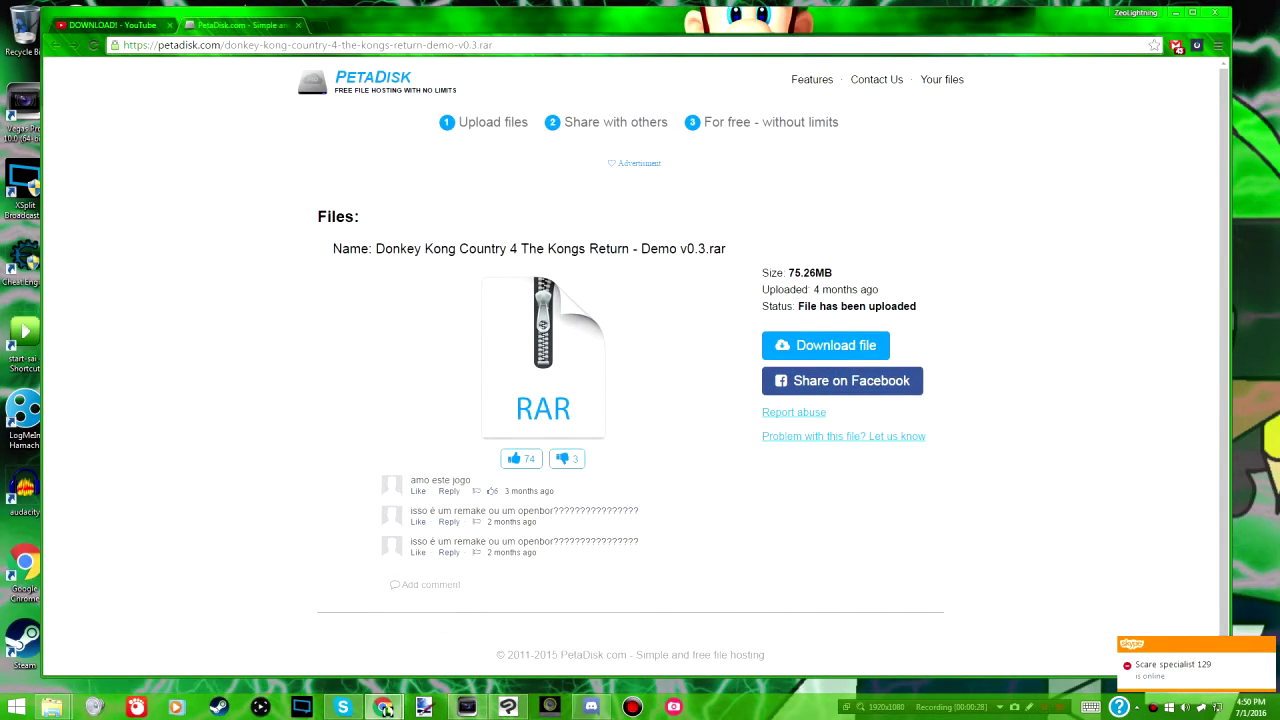
pyautogui.click(825, 345)
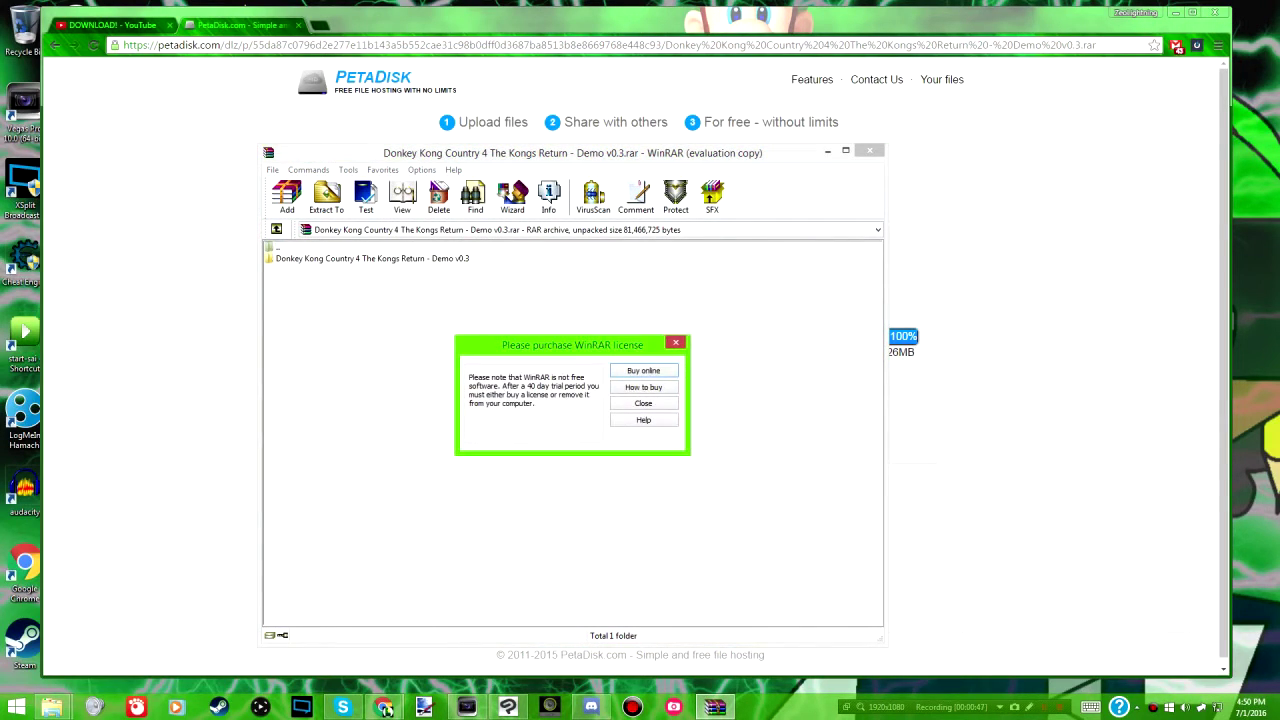
# Step: Dismiss the license notice, close the opened archive, and locate the downloaded demo archive in the Downloads folder
pyautogui.press('Escape')
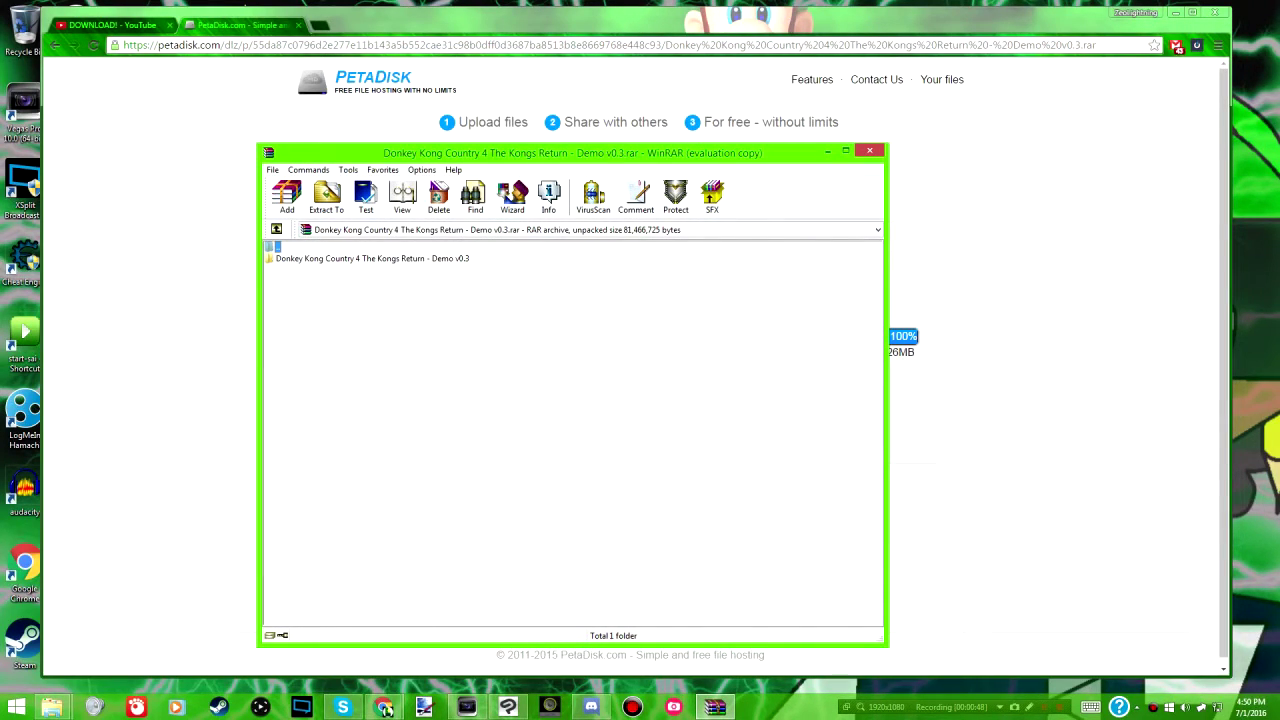
pyautogui.click(869, 150)
pyautogui.click(16, 707)
pyautogui.click(205, 288)
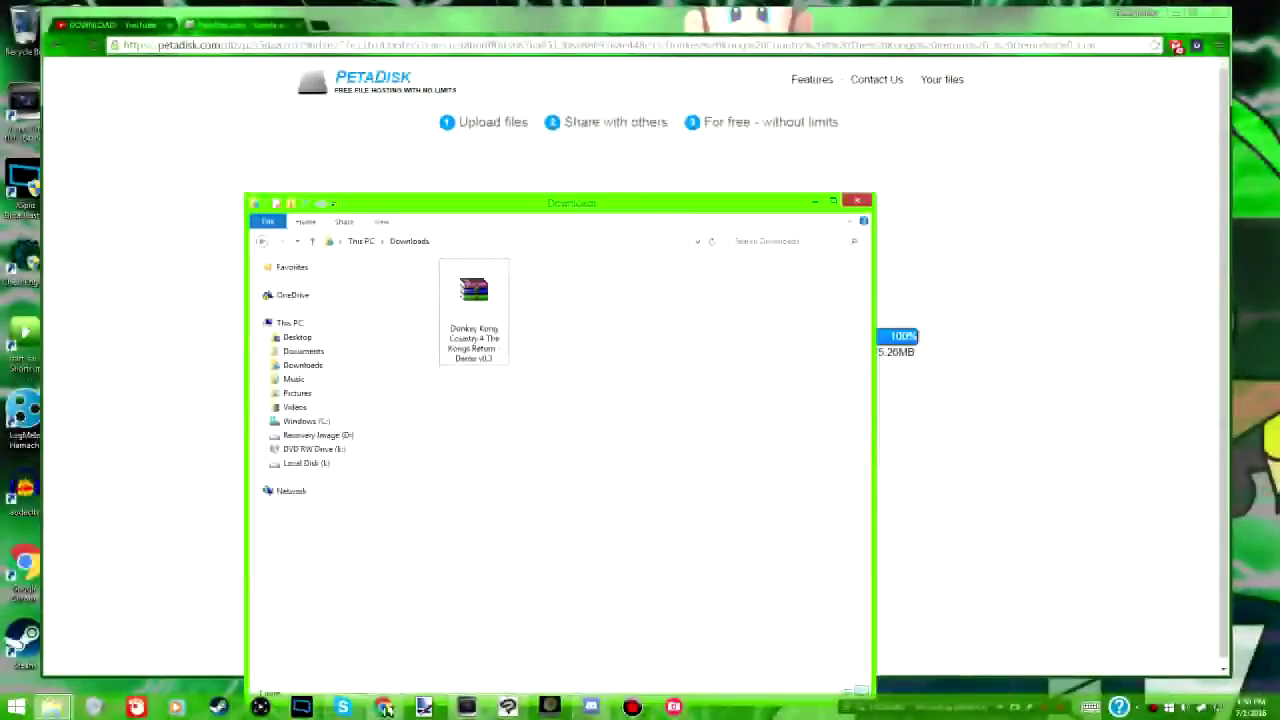
pyautogui.moveTo(572, 203); pyautogui.dragTo(652, 107)
pyautogui.click(554, 214)
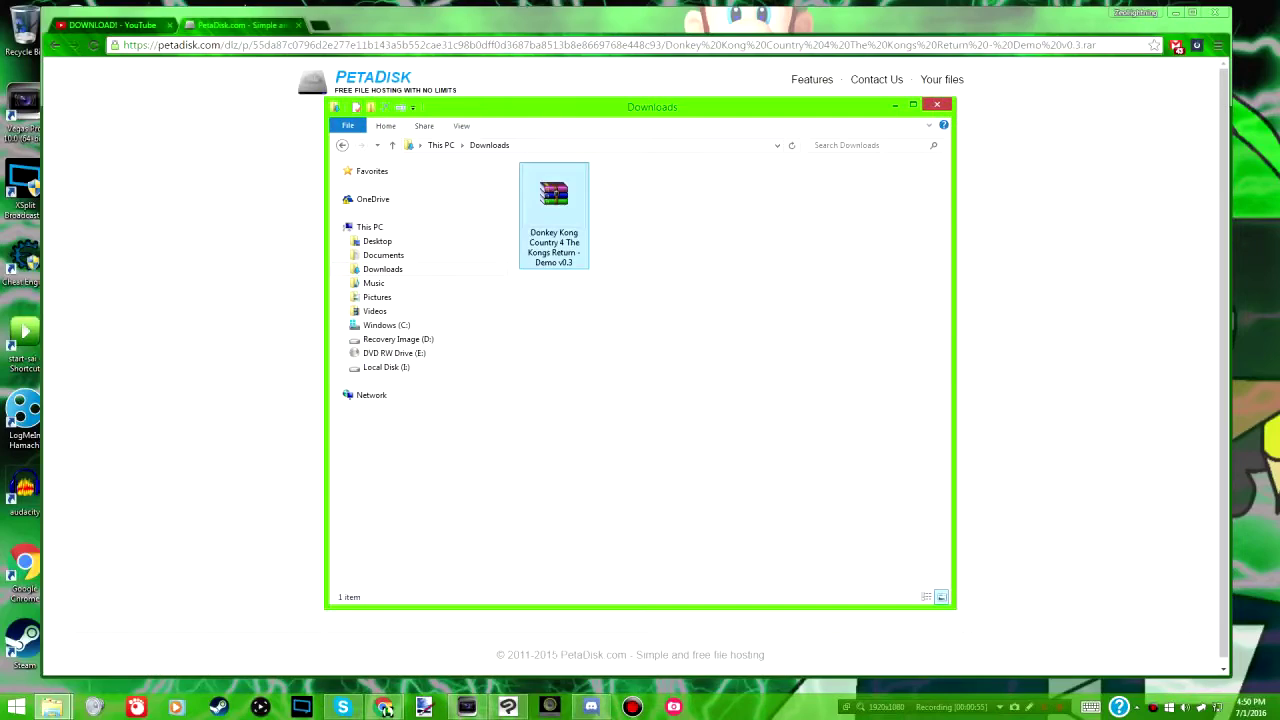
pyautogui.rightClick(424, 184)
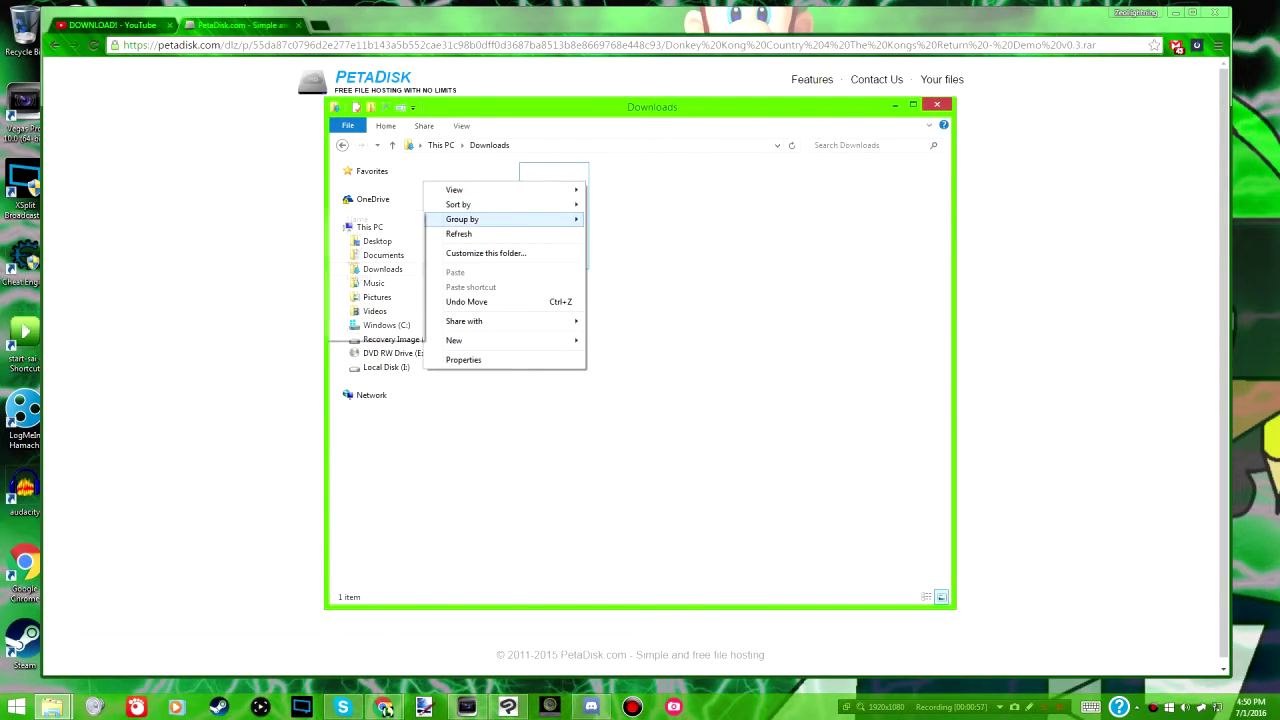
pyautogui.moveTo(460, 204)
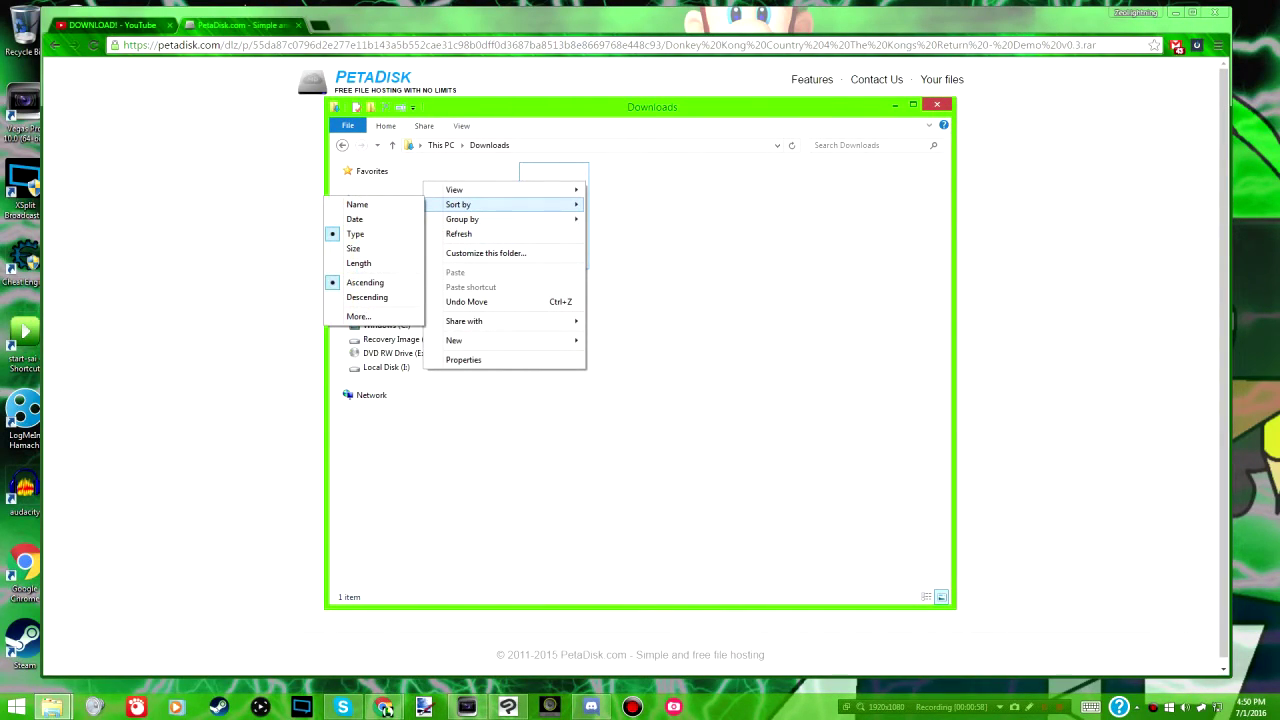
pyautogui.press('Escape')
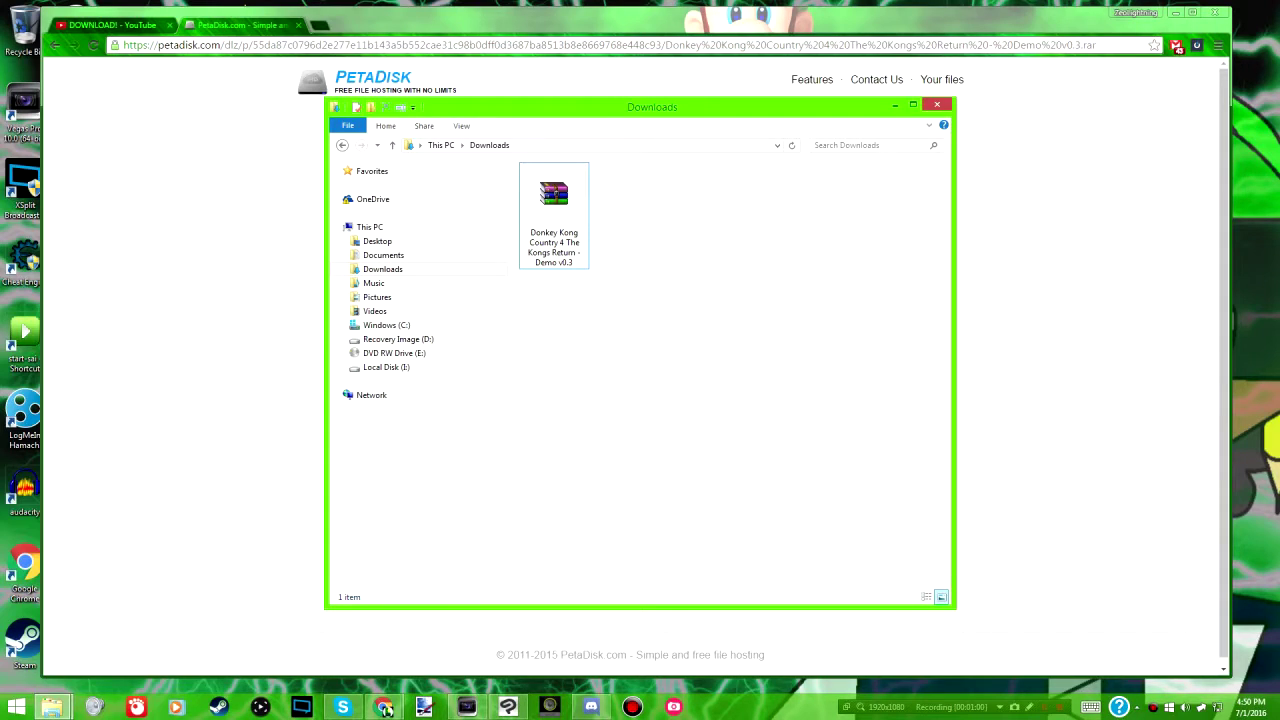
# Step: Extract the downloaded archive into its own folder named Donkey Kong Country 4 The Kongs Return - Demo v0.3
pyautogui.click(553, 214)
pyautogui.rightClick(556, 180)
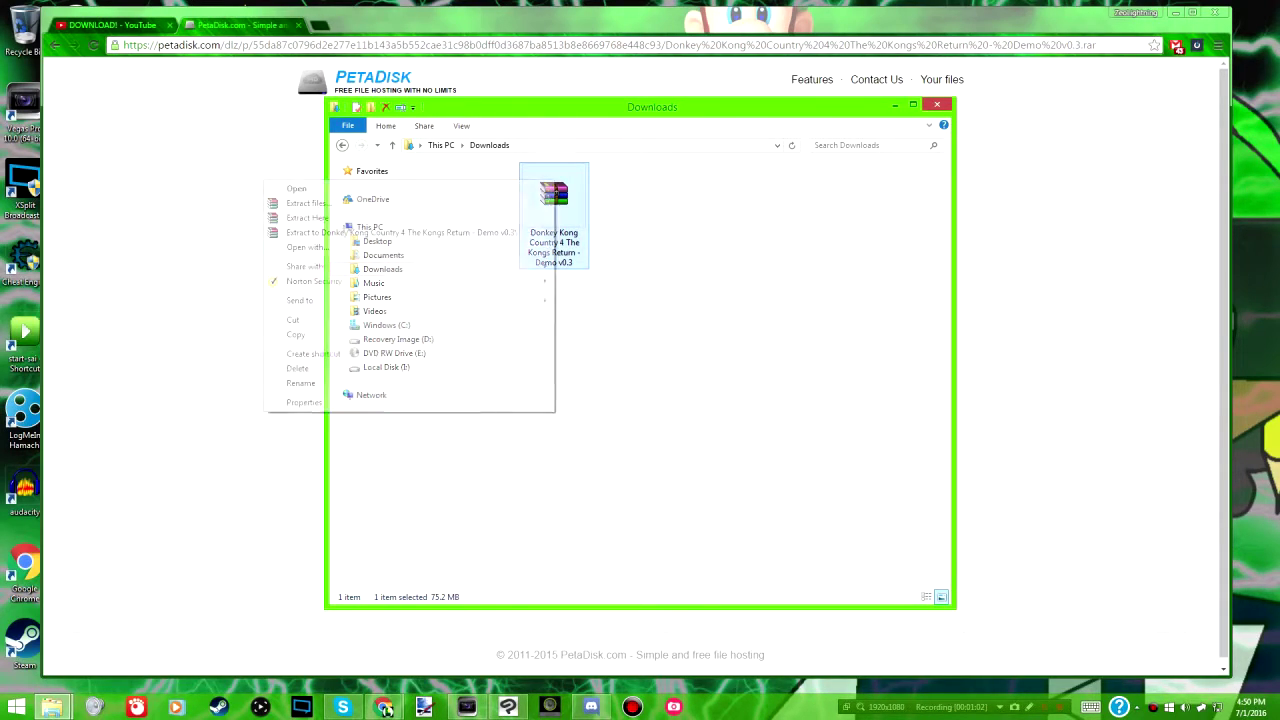
pyautogui.click(470, 232)
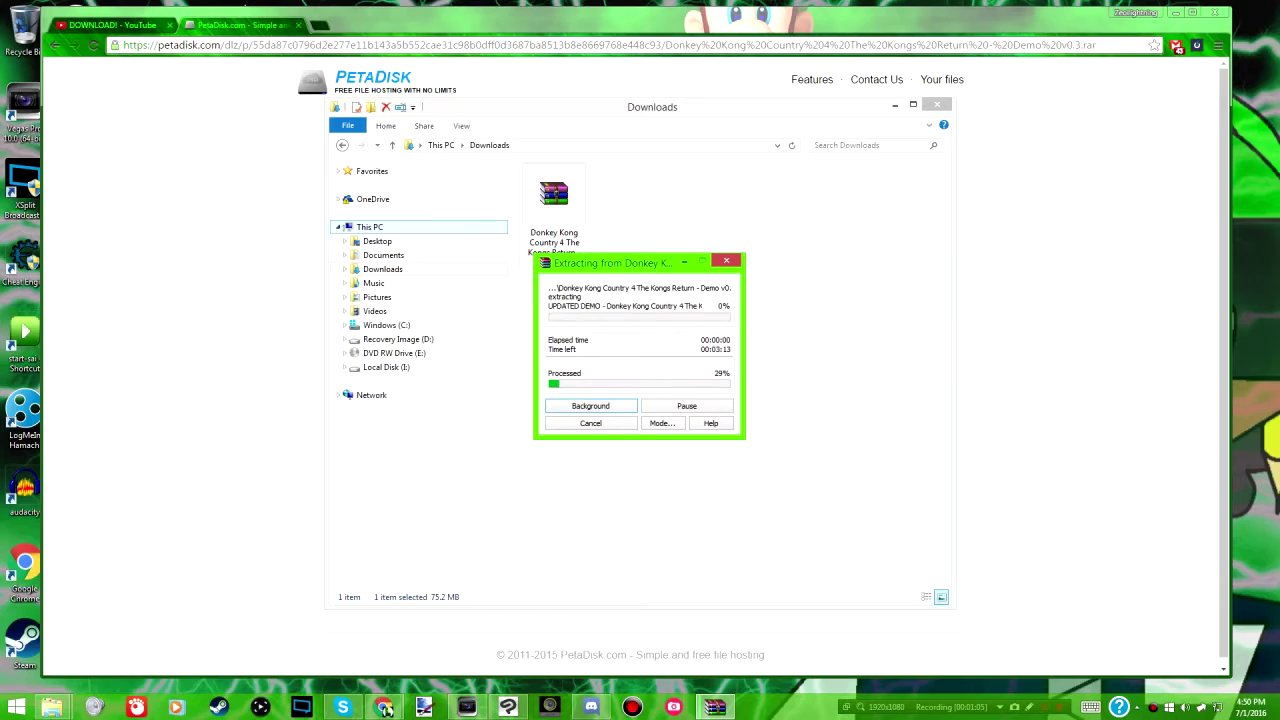
# Step: Open the game folder inside the extracted Demo v0.3 folder and run UPDATED - Configure Controls
pyautogui.doubleClick(626, 214)
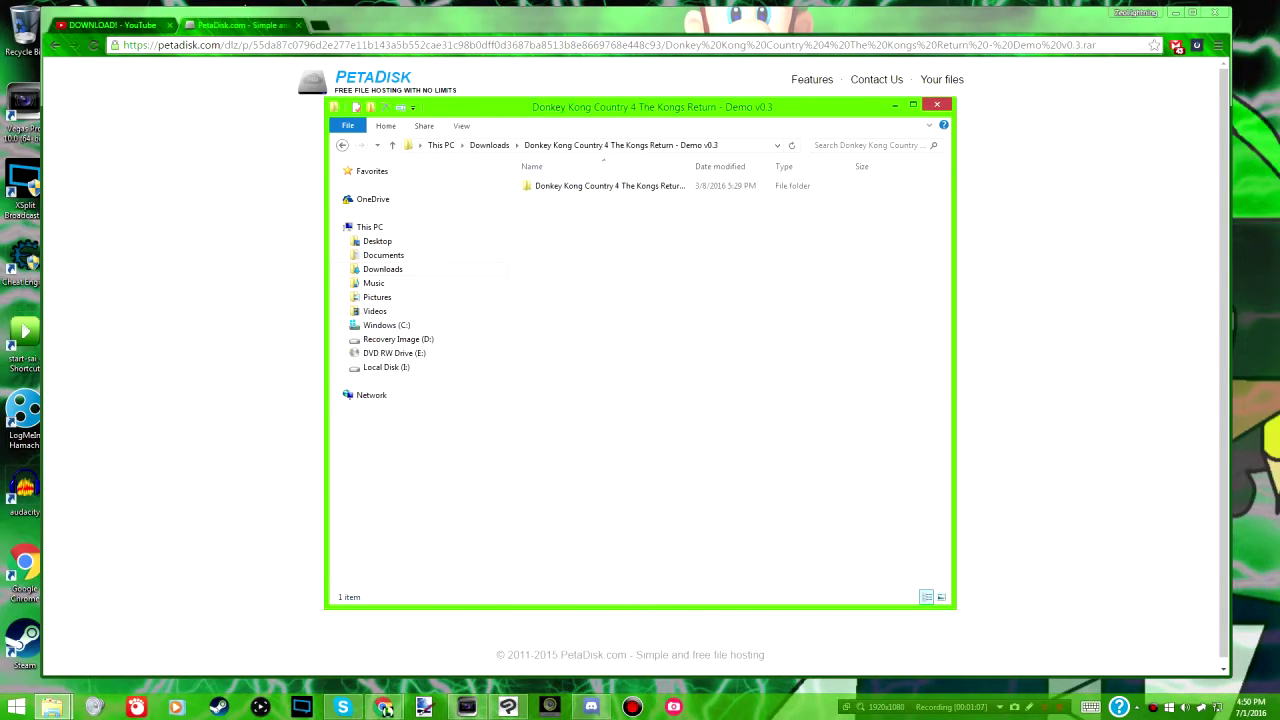
pyautogui.doubleClick(605, 186)
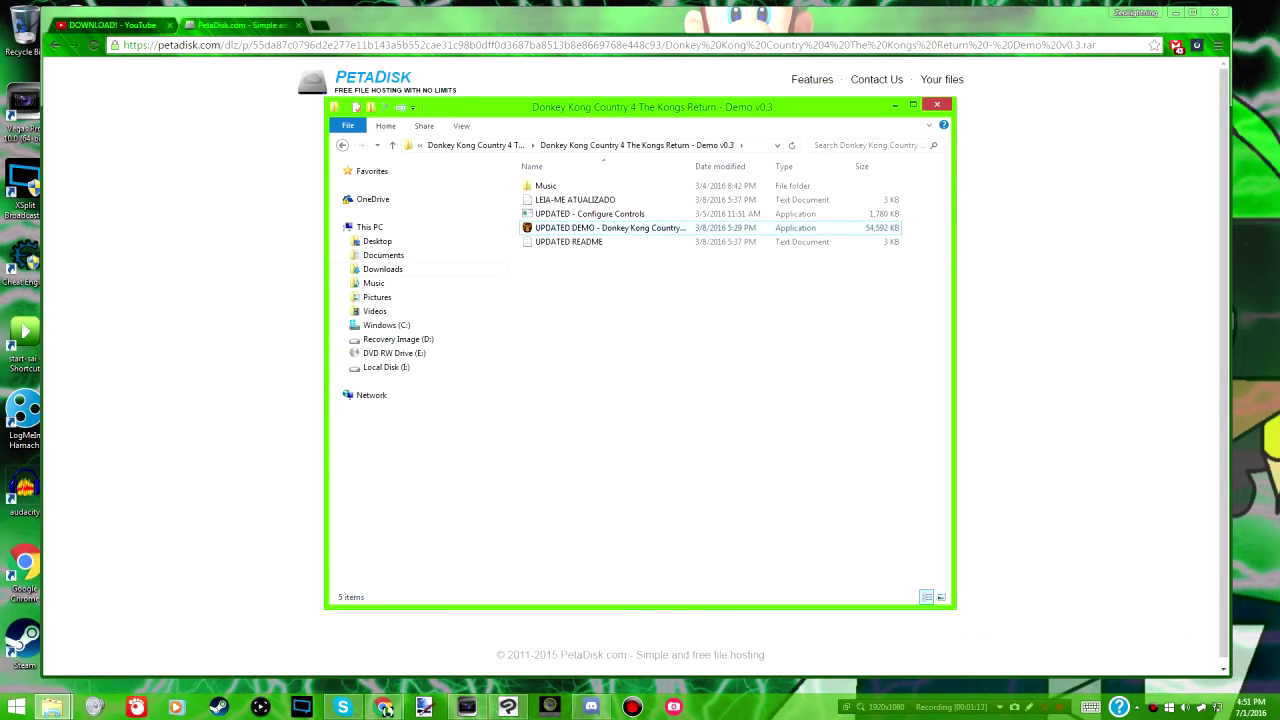
pyautogui.click(590, 214)
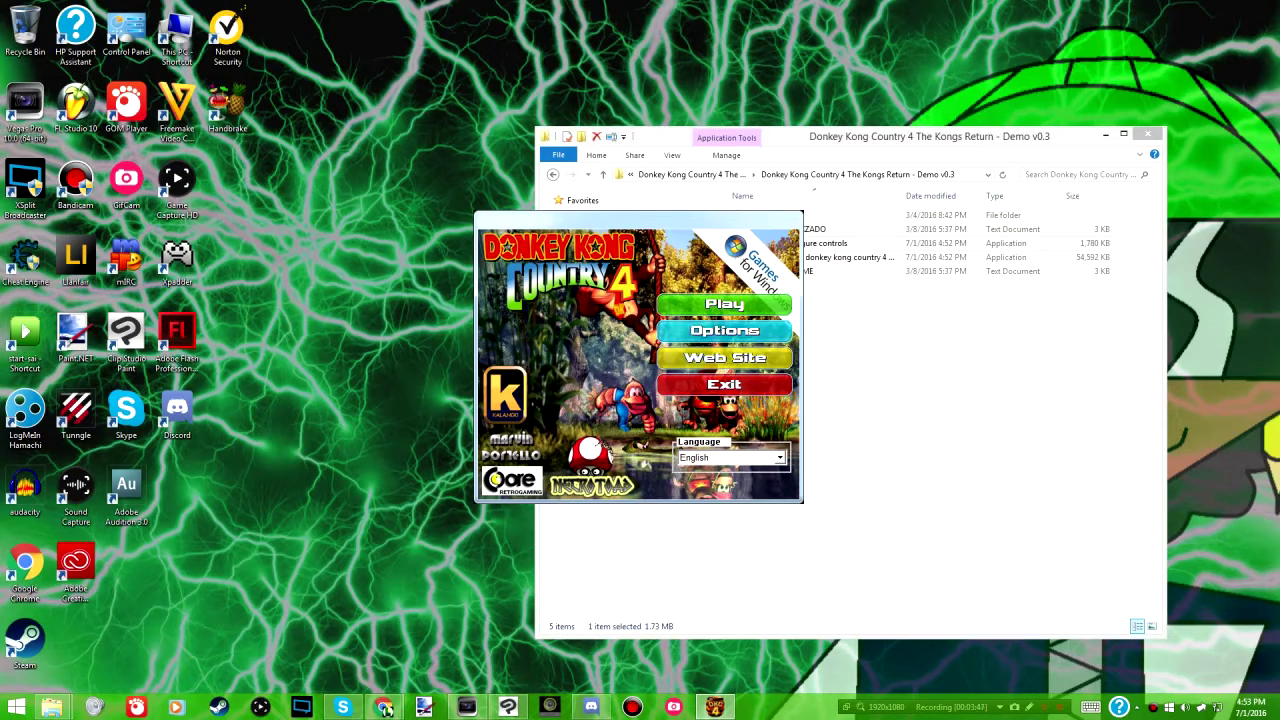
# Step: Open the launcher's options and set the control device to Keyboard
pyautogui.click(724, 330)
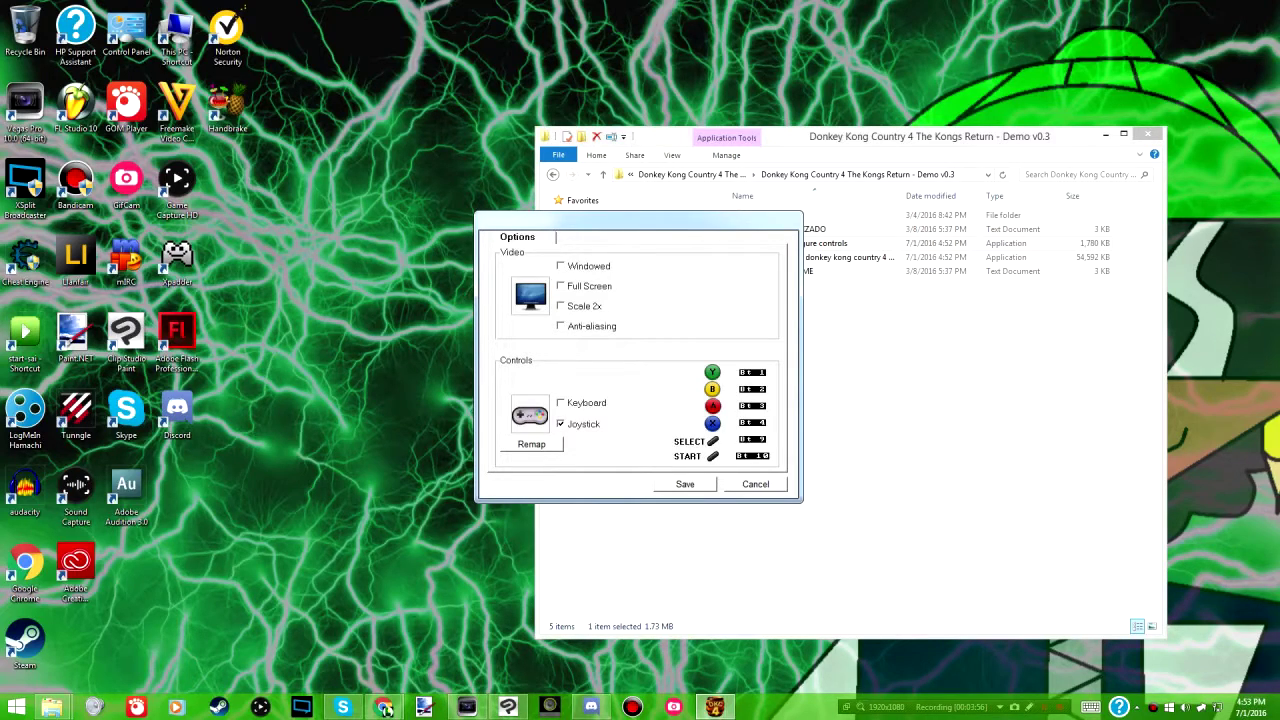
pyautogui.click(531, 444)
pyautogui.click(561, 403)
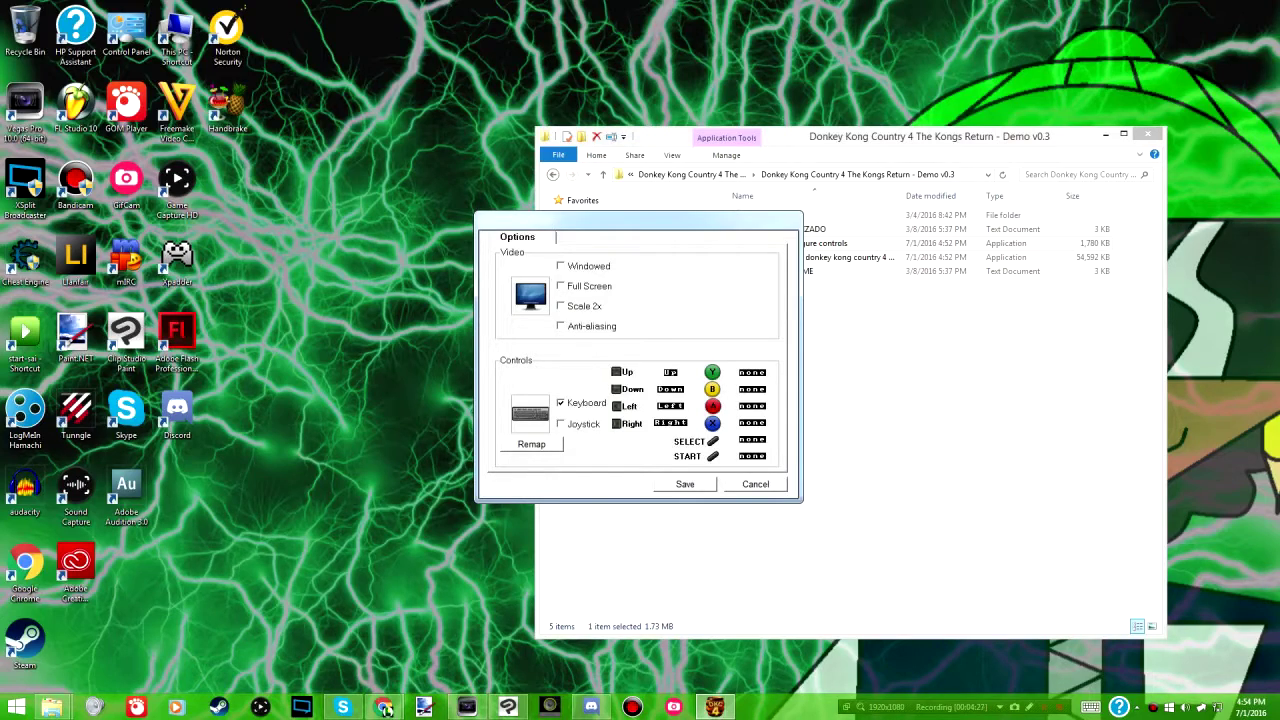
# Step: Switch the control device between Joystick and Keyboard, finishing on Keyboard
pyautogui.click(561, 424)
pyautogui.click(561, 403)
pyautogui.click(561, 424)
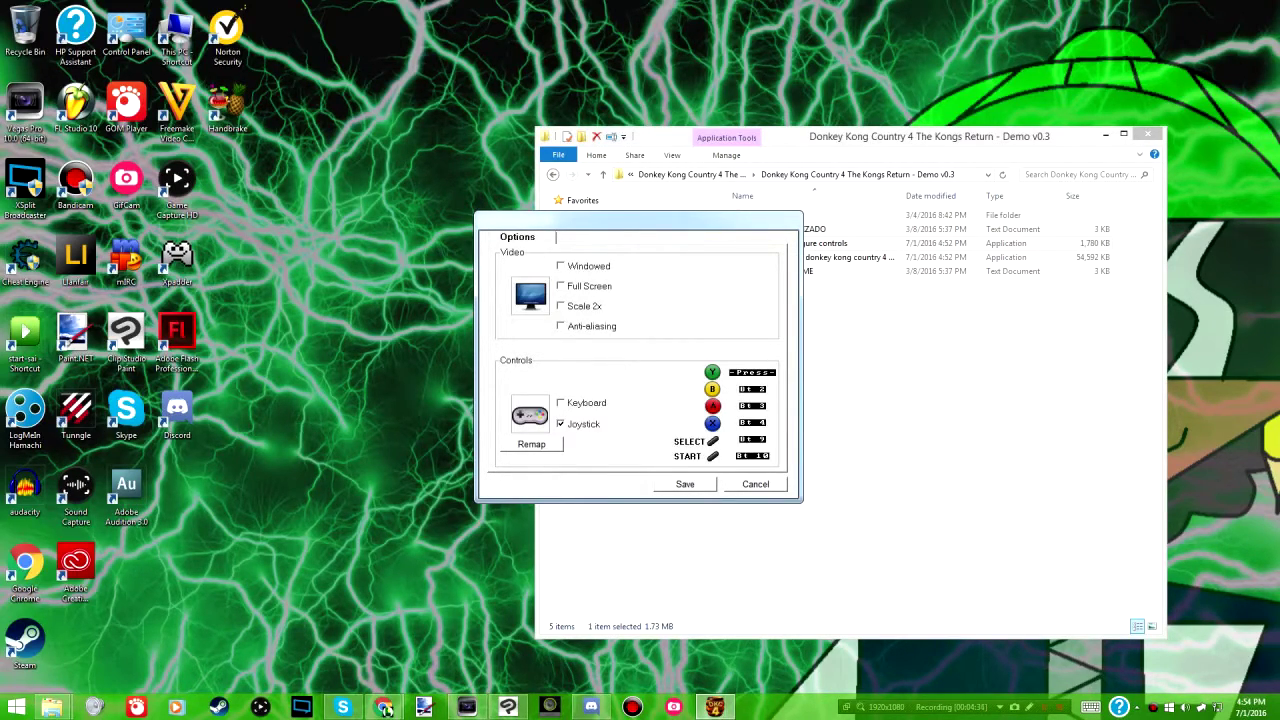
pyautogui.click(561, 403)
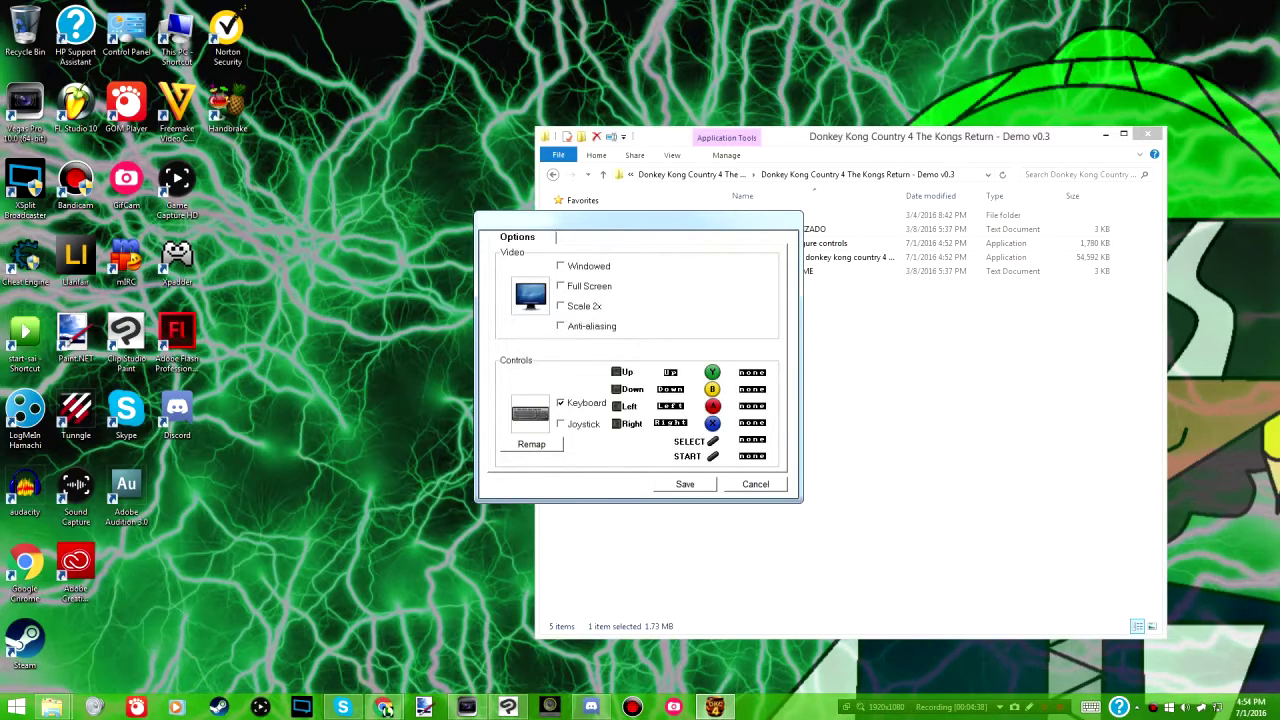
# Step: Map the Up, Down, Left and Right controls to the matching arrow keys
pyautogui.click(670, 372)
pyautogui.press('Up')
pyautogui.press('Down')
pyautogui.press('Left')
pyautogui.press('Right')
# Step: Map Y to D, B to Space, A to U, X to F, Select to Shift and Start to Enter, save, and exit the launcher
pyautogui.press('d')
pyautogui.press('space')
pyautogui.press('u')
pyautogui.press('f')
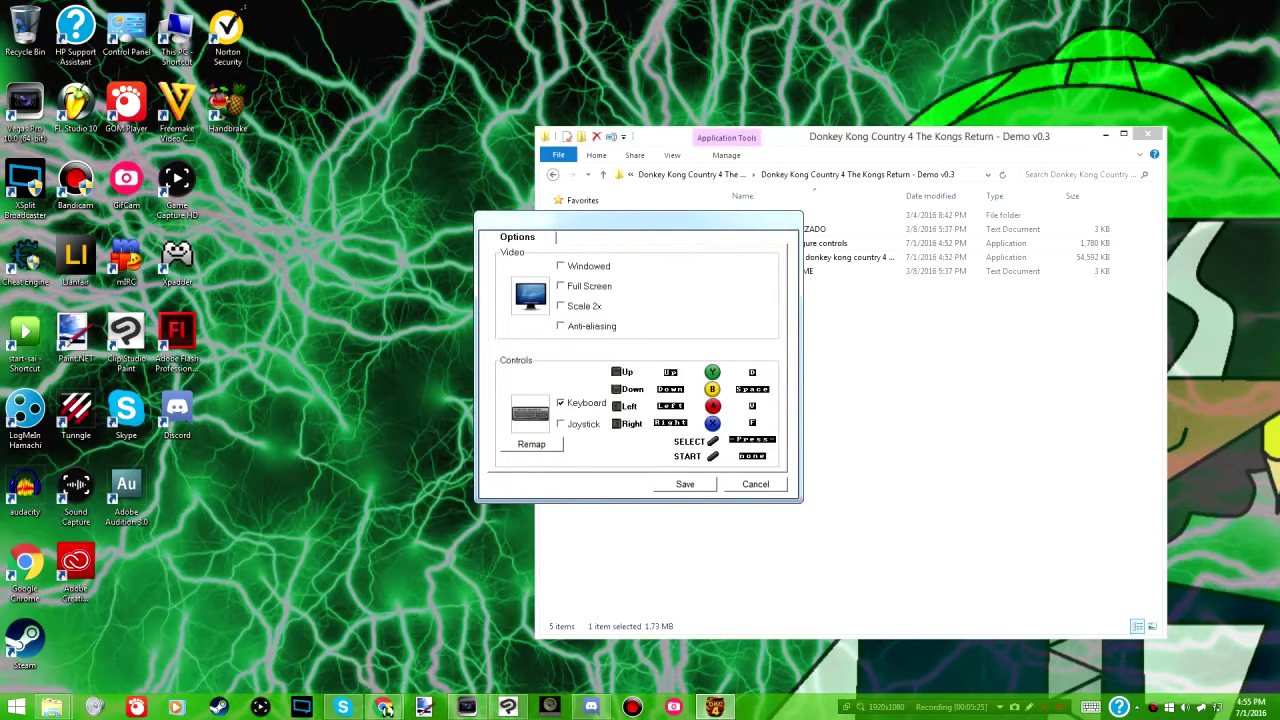
pyautogui.press('shift')
pyautogui.press('Return')
pyautogui.click(685, 484)
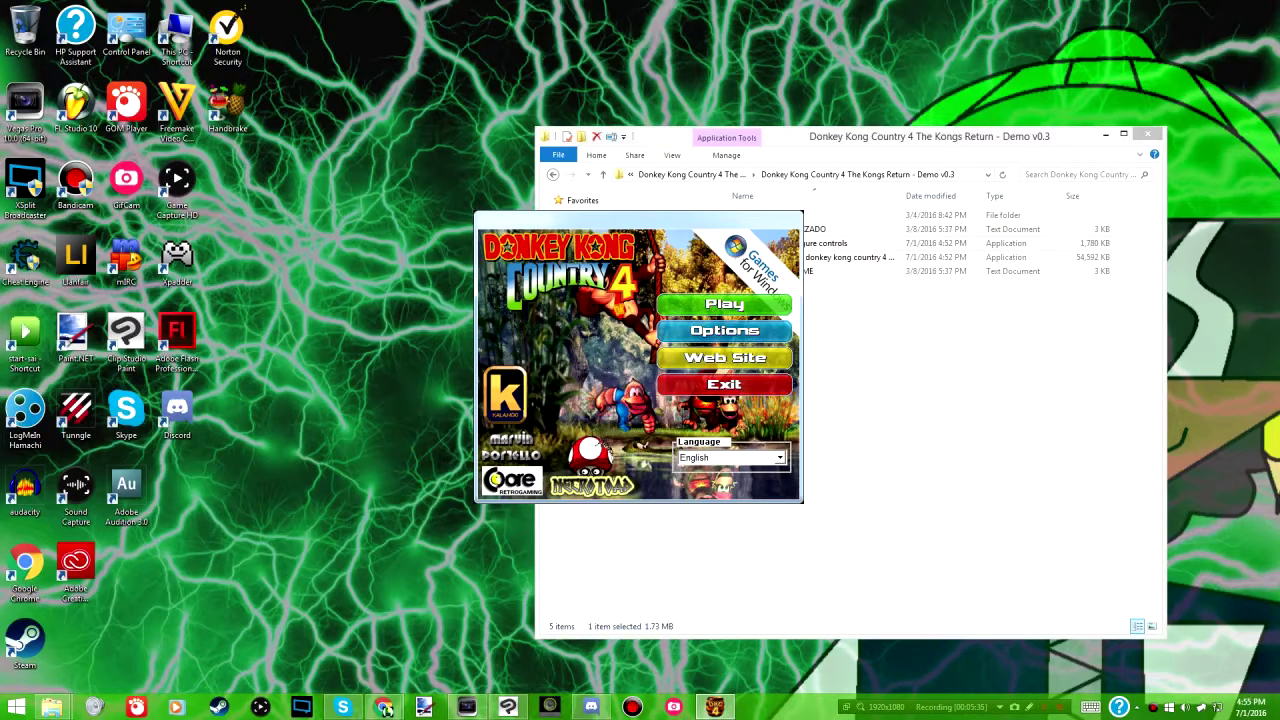
pyautogui.click(724, 383)
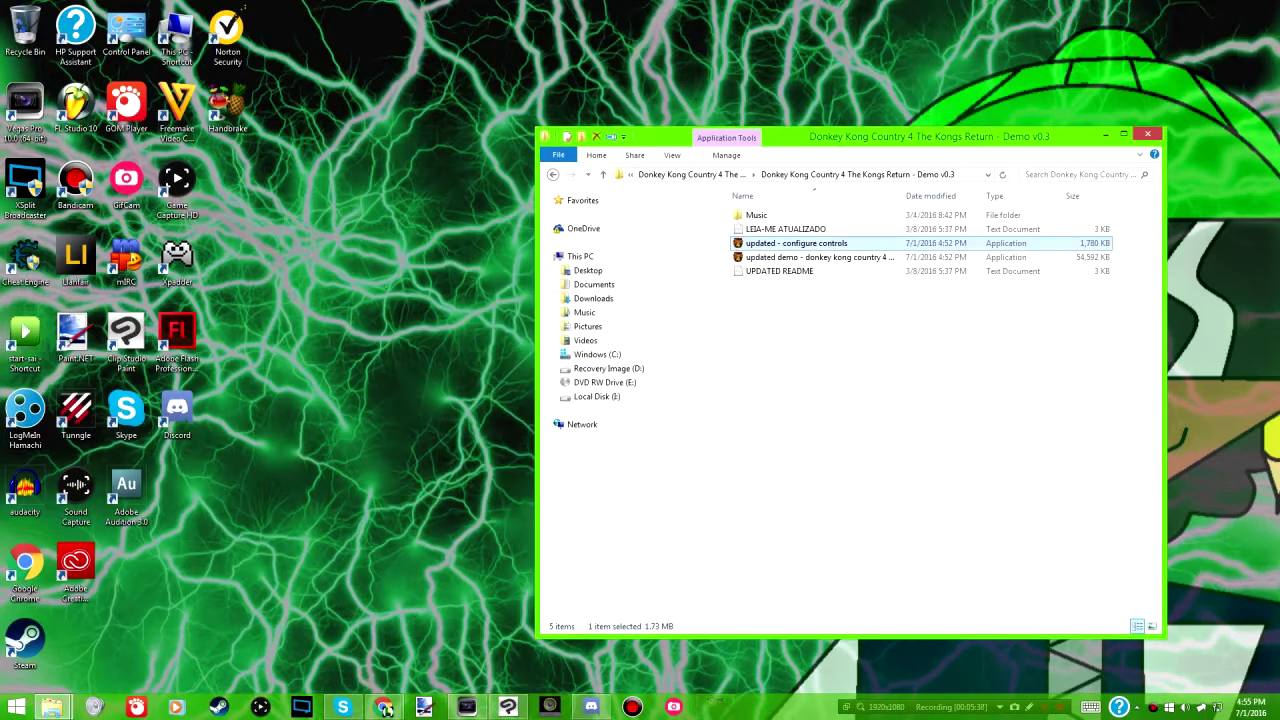
# Step: Run the demo and choose Start Game for the saved game
pyautogui.press('Down')
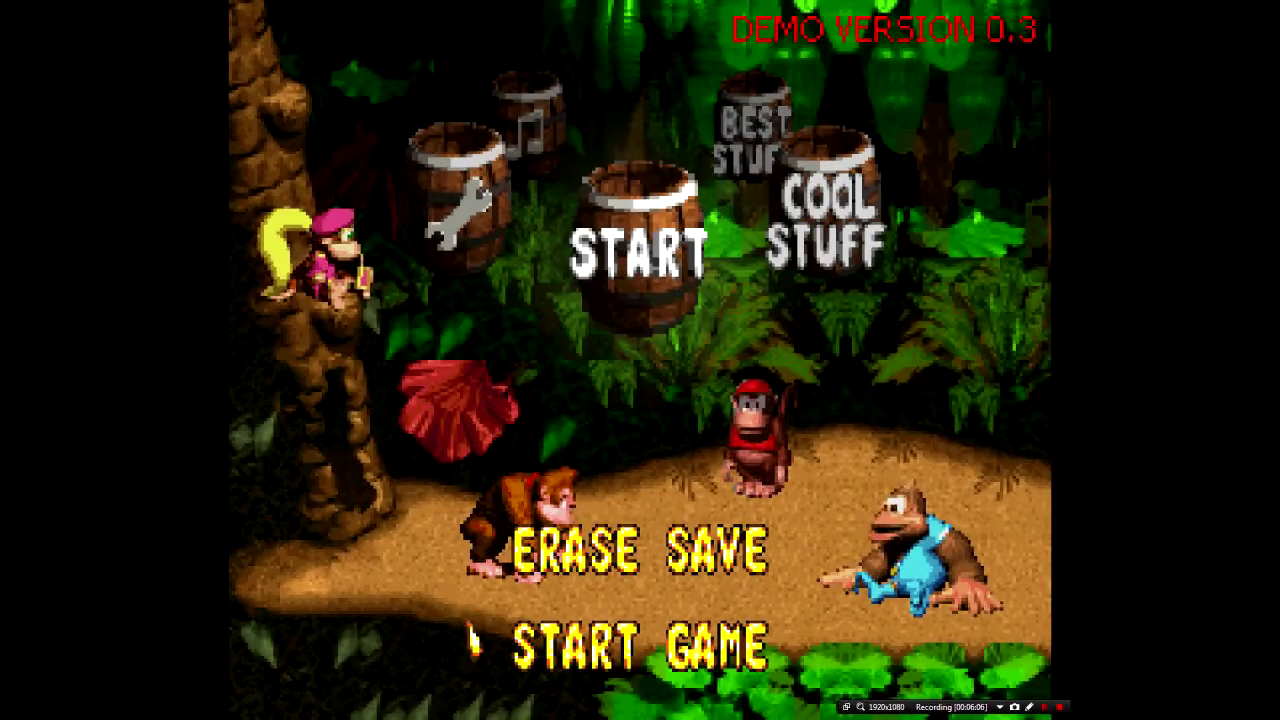
pyautogui.press('Return')
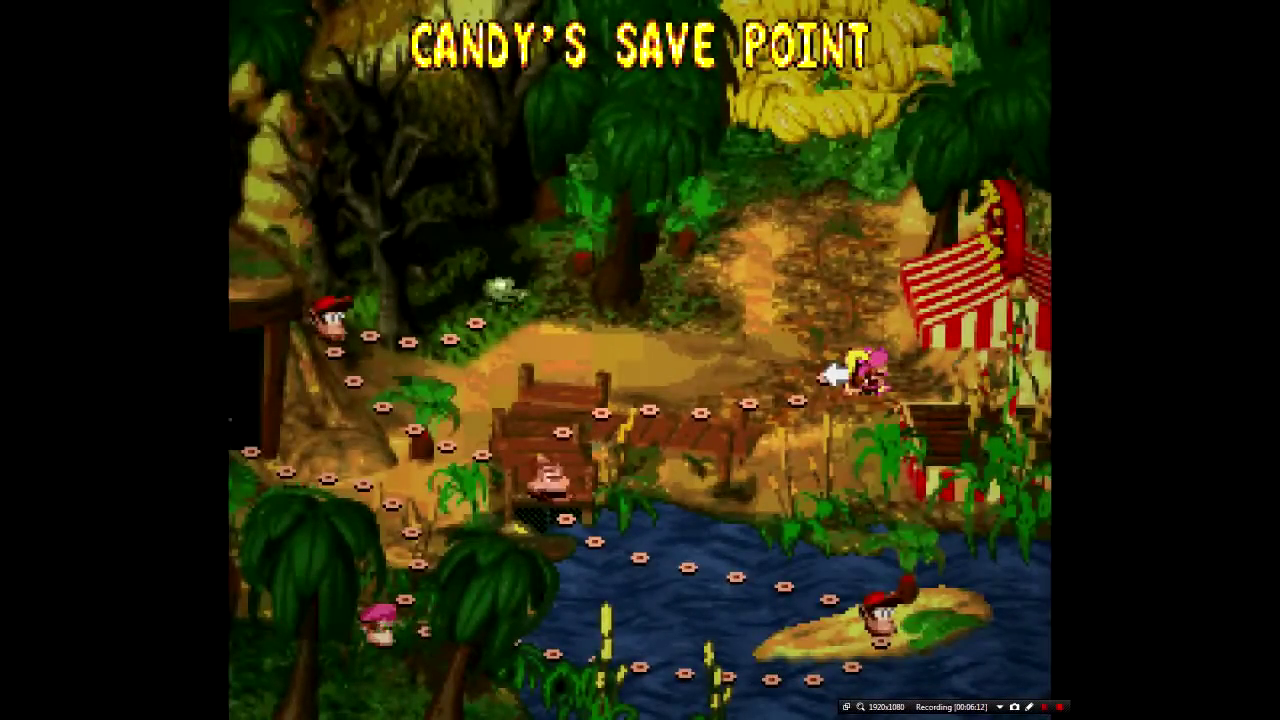
# Step: Travel across the world map from Candy's Save Point to Oak Island and on toward the Caves
pyautogui.press('Left')
pyautogui.press('Down')
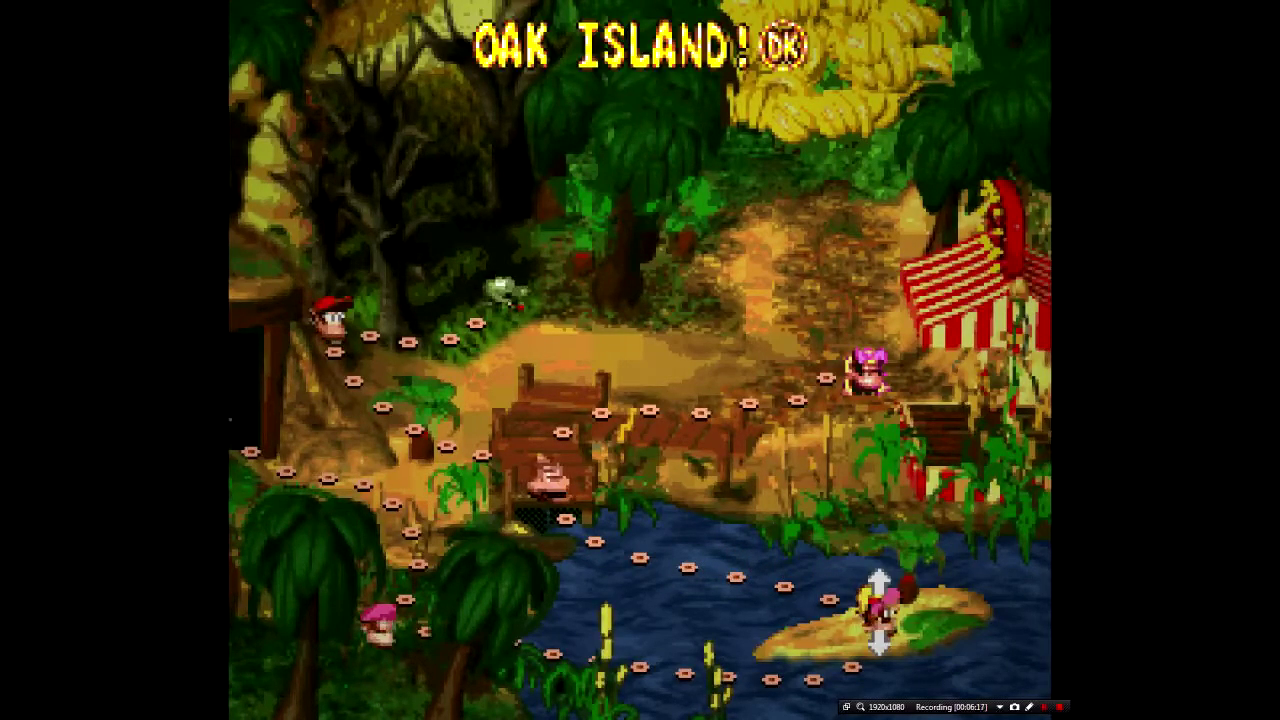
pyautogui.press('Left')
pyautogui.press('Left')
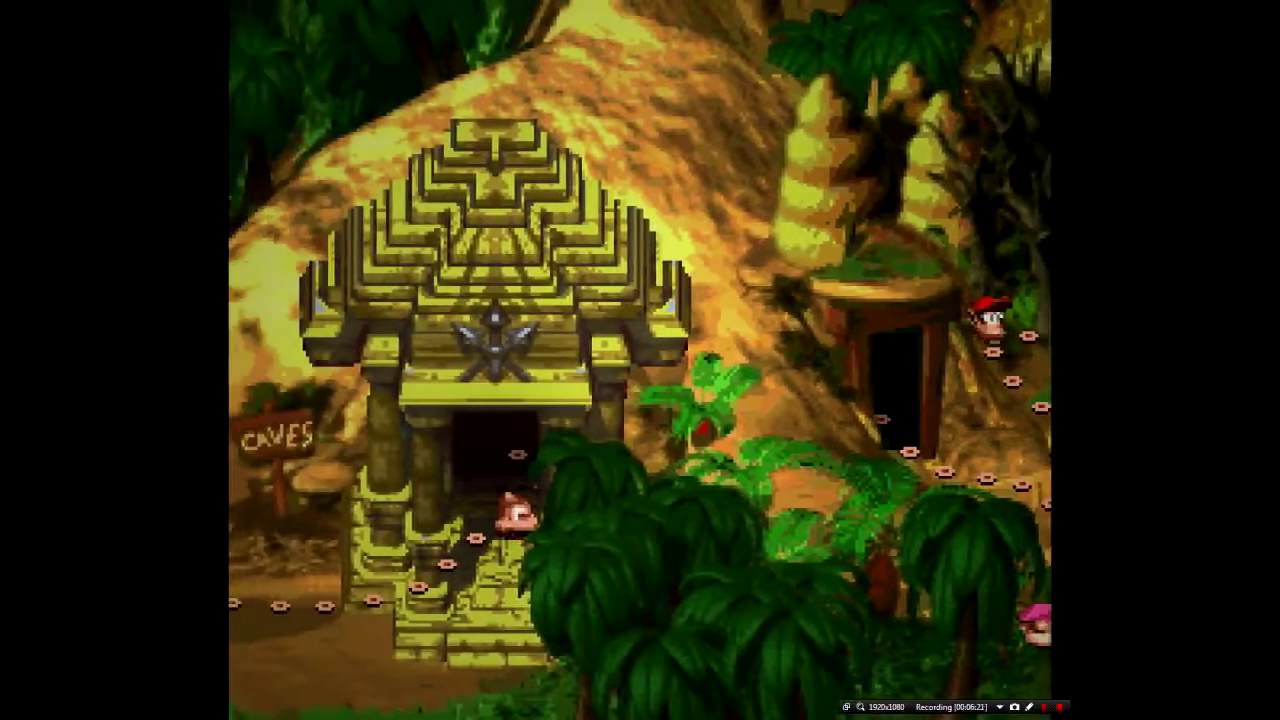